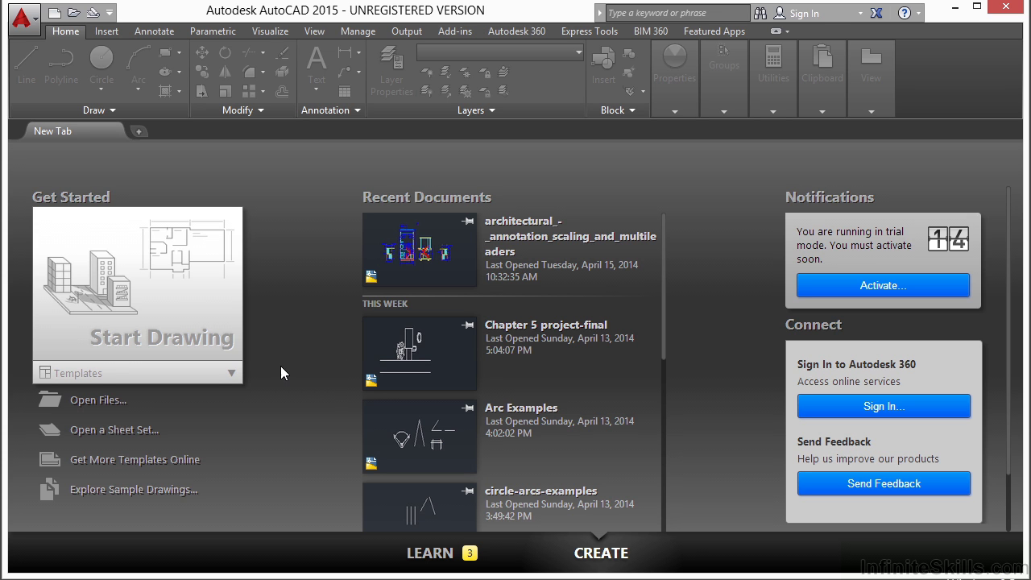
Open the drawing architectural_-_annotation_scaling_and_multileaders.dwg from the 06 folder
{"action": "left_click", "coordinate": [105, 401]}
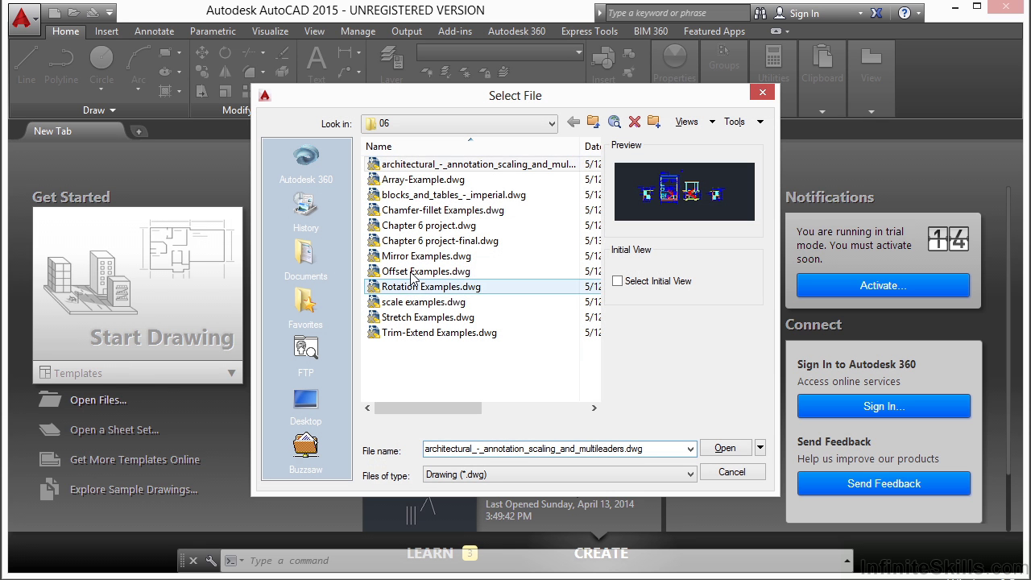
{"action": "left_click", "coordinate": [440, 169]}
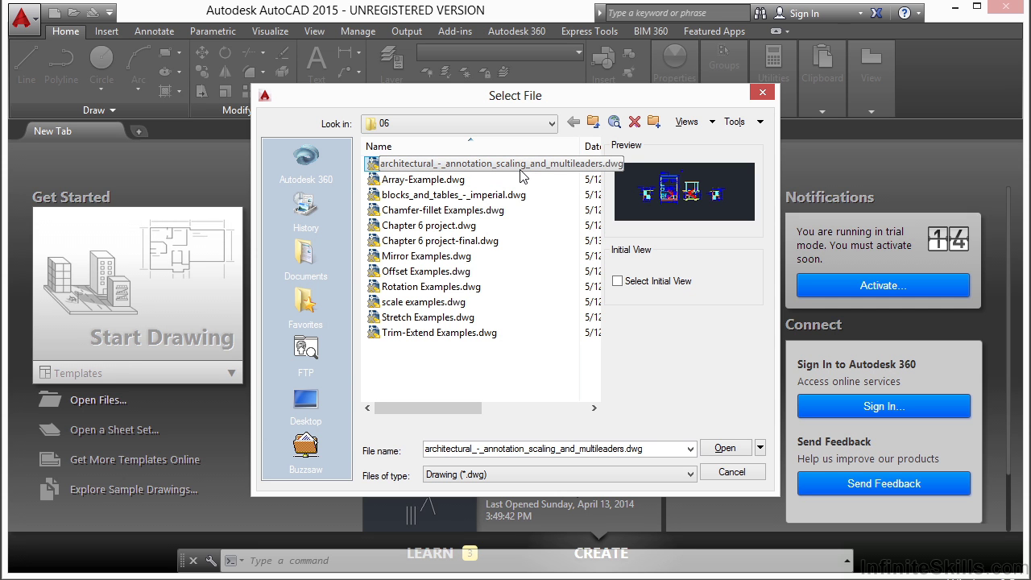
{"action": "left_click", "coordinate": [725, 449]}
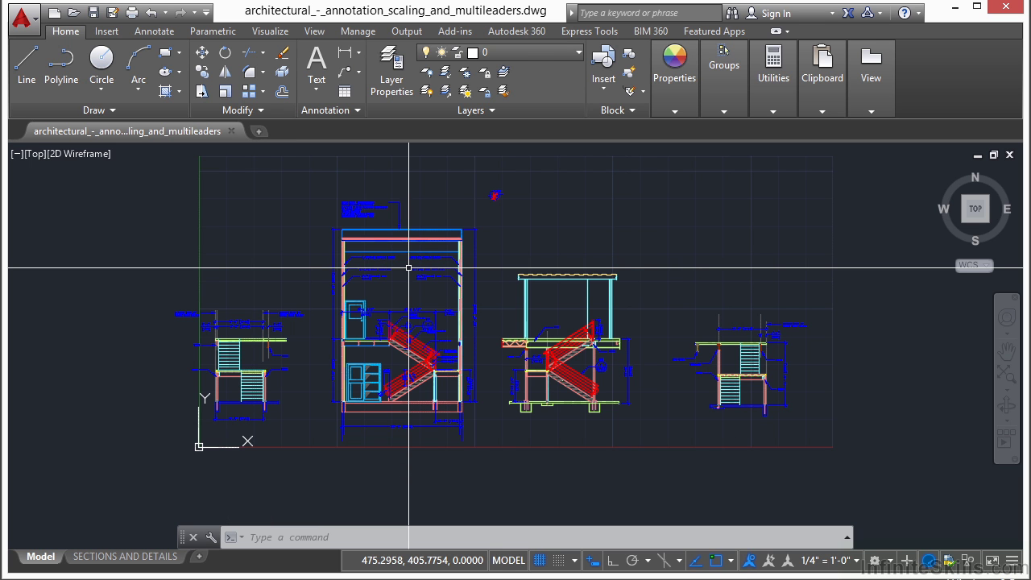
Start OVERKILL on the upper part of the tall building section, including its roof, walls, notes and leaders
{"action": "type", "text": "OVER"}
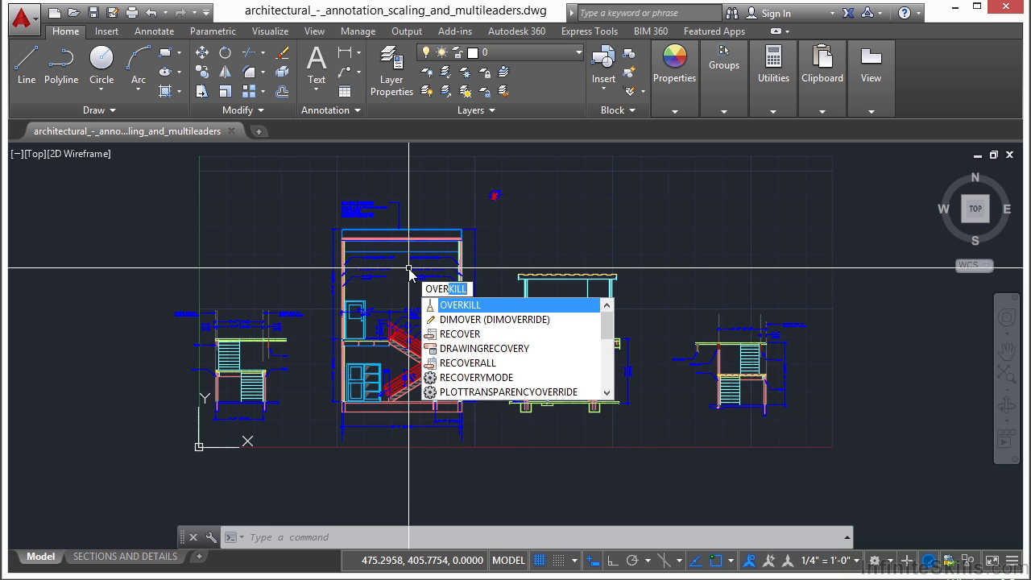
{"action": "key", "text": "Return"}
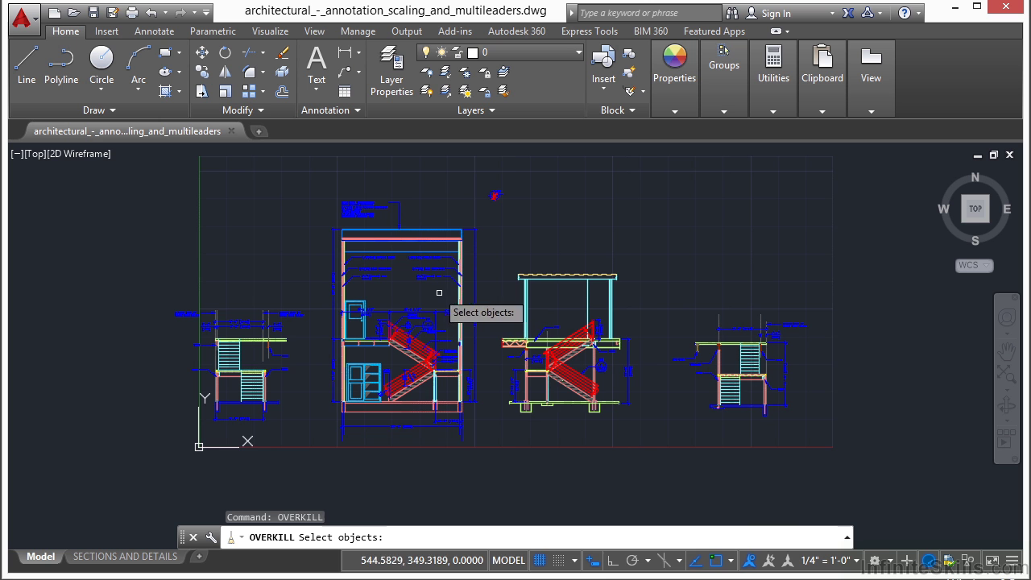
{"action": "scroll", "coordinate": [437, 216], "scroll_direction": "up", "scroll_amount": 4}
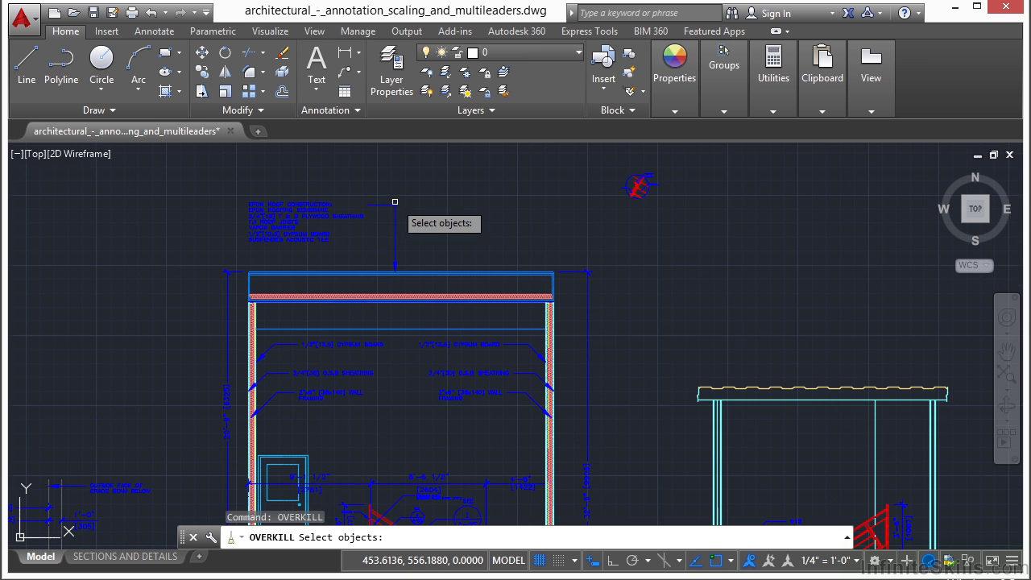
{"action": "left_click", "coordinate": [602, 165]}
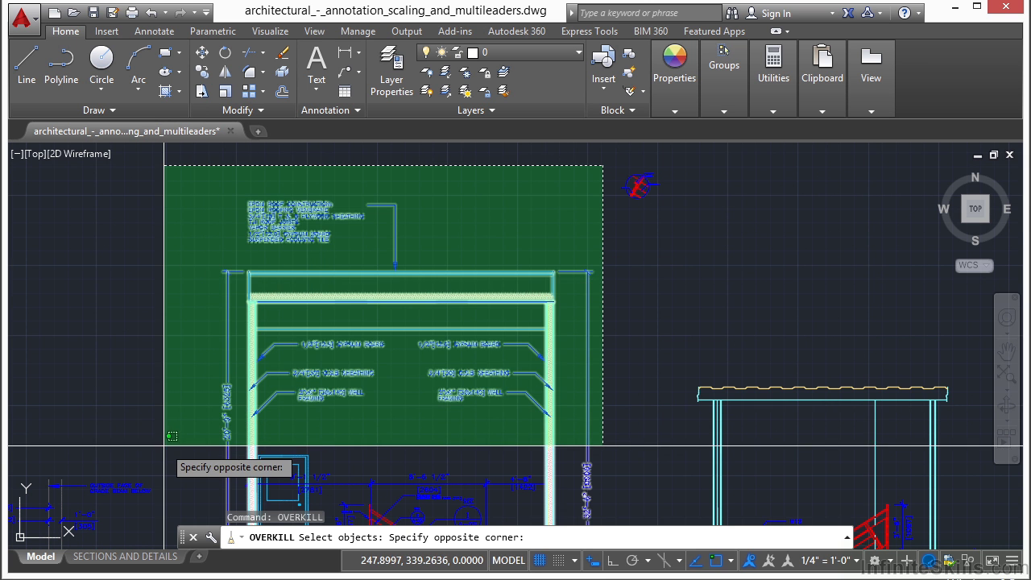
{"action": "left_click", "coordinate": [166, 451]}
{"action": "key", "text": "Return"}
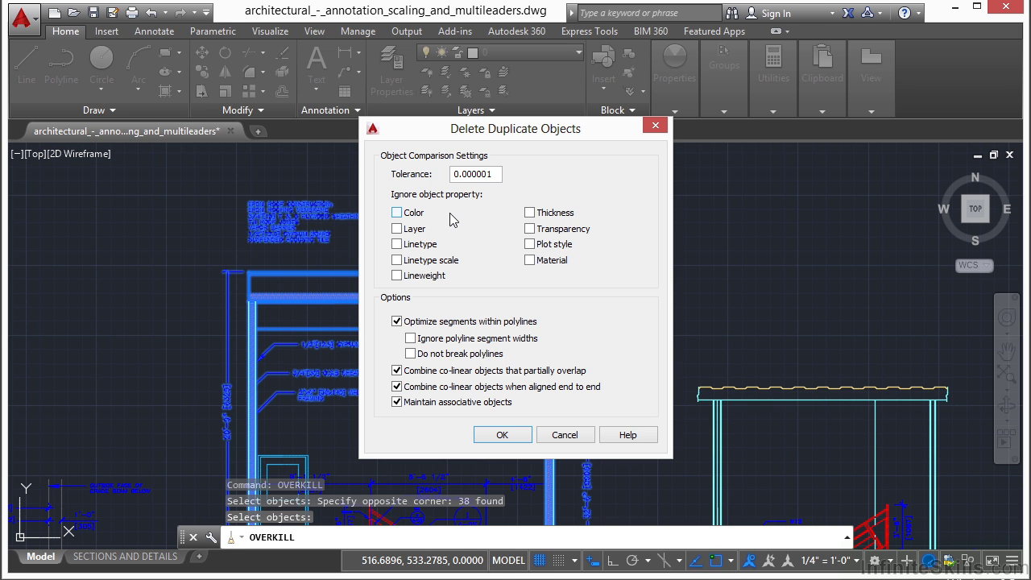
{"action": "left_click", "coordinate": [397, 212]}
{"action": "left_click", "coordinate": [398, 228]}
{"action": "left_click", "coordinate": [397, 213]}
{"action": "left_click", "coordinate": [397, 229]}
Set the object comparison tolerance to 0.1
{"action": "left_click", "coordinate": [499, 176]}
{"action": "left_click_drag", "start_coordinate": [500, 177], "coordinate": [482, 184]}
{"action": "type", "text": "0"}
{"action": "key", "text": "BackSpace"}
{"action": "key", "text": "BackSpace"}
{"action": "key", "text": "BackSpace"}
{"action": "key", "text": "BackSpace"}
{"action": "type", "text": "1"}
Ignore the Color property, keep Optimize segments within polylines enabled, and run the duplicate deletion on the selected objects
{"action": "left_click", "coordinate": [416, 213]}
{"action": "left_click", "coordinate": [396, 321]}
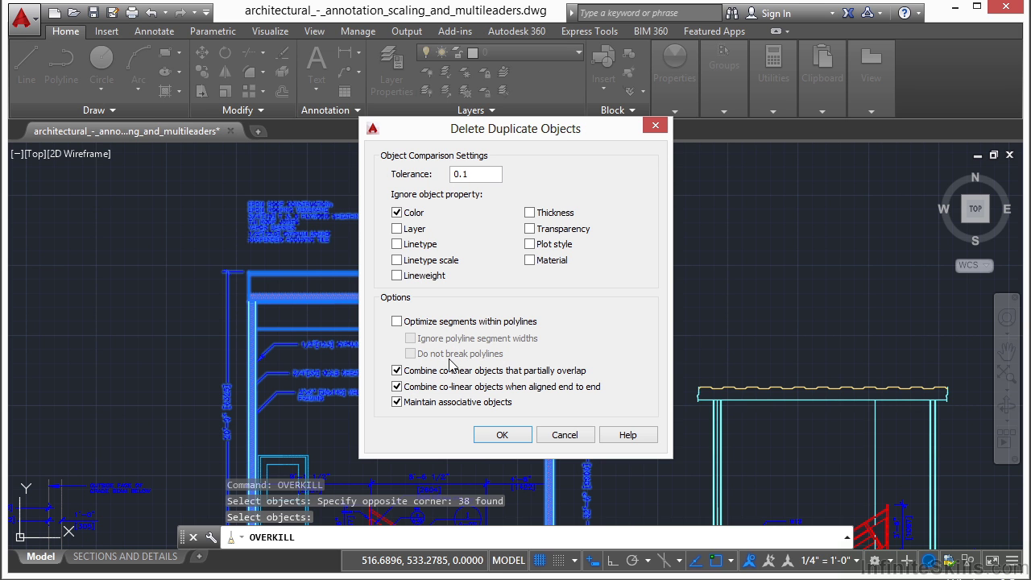
{"action": "left_click", "coordinate": [397, 321]}
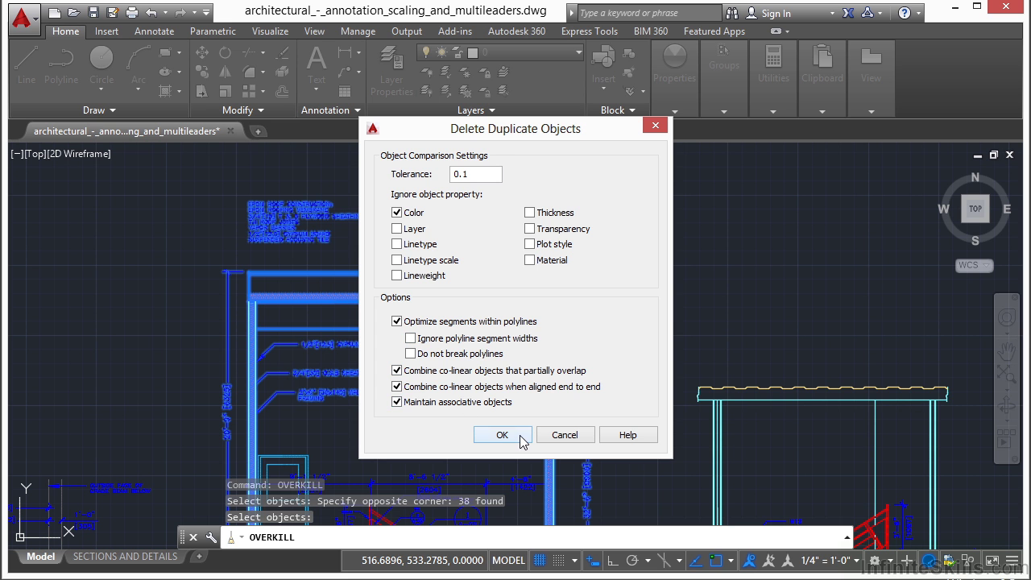
{"action": "left_click", "coordinate": [496, 435]}
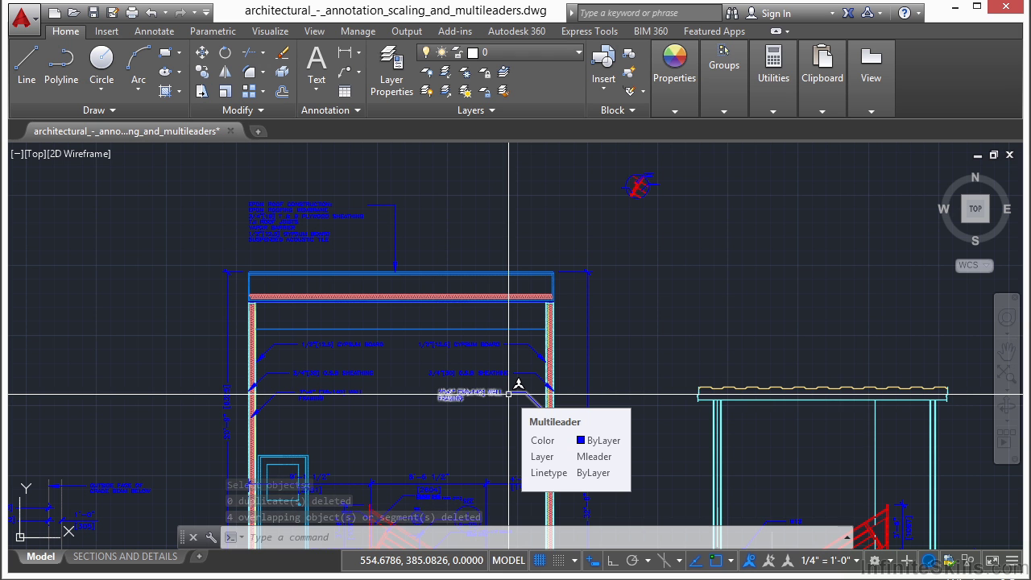
Review the command history for the outcome of the OVERKILL command
{"action": "key", "text": "F2"}
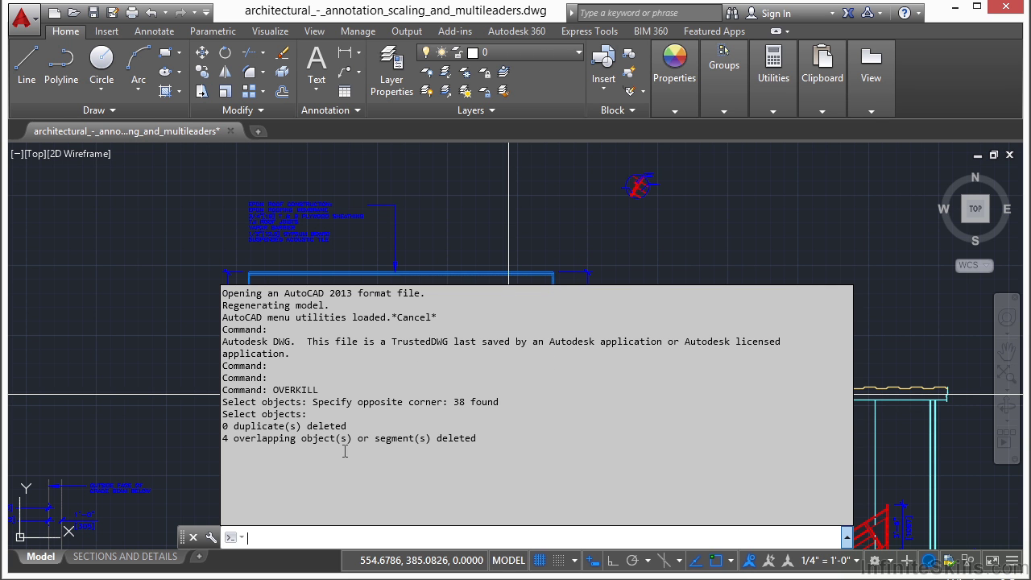
{"action": "key", "text": "F2"}
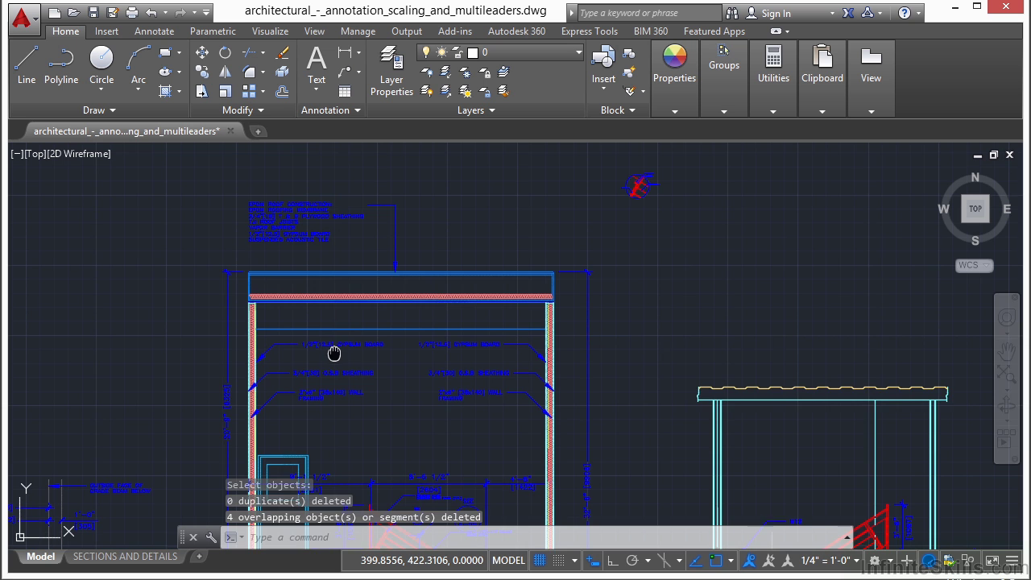
{"action": "scroll", "coordinate": [333, 355], "scroll_direction": "down", "scroll_amount": 3}
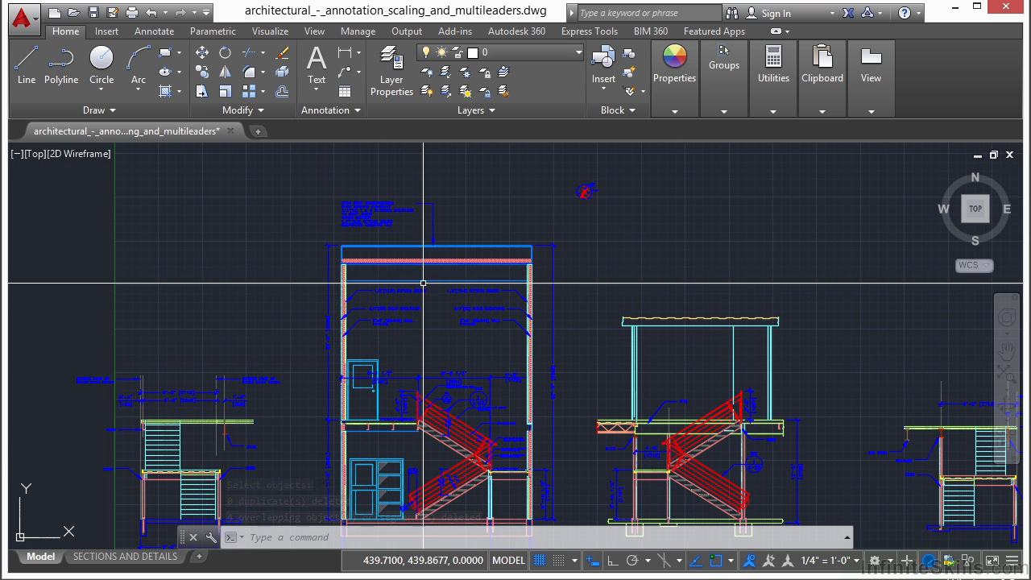
{"action": "scroll", "coordinate": [456, 346], "scroll_direction": "down", "scroll_amount": 2}
{"action": "mouse_move", "coordinate": [454, 349]}
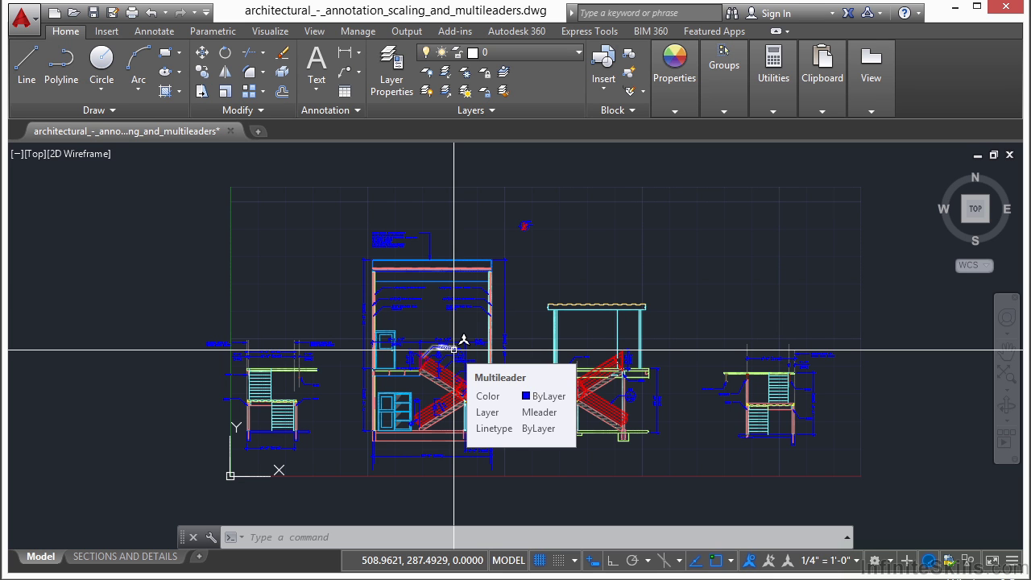
{"action": "scroll", "coordinate": [506, 293], "scroll_direction": "down", "scroll_amount": 3}
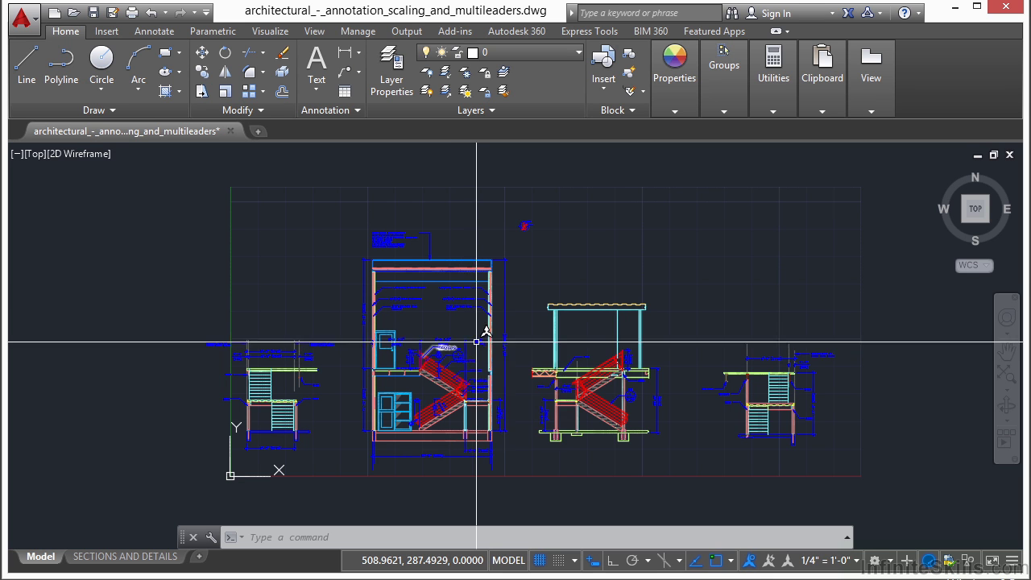